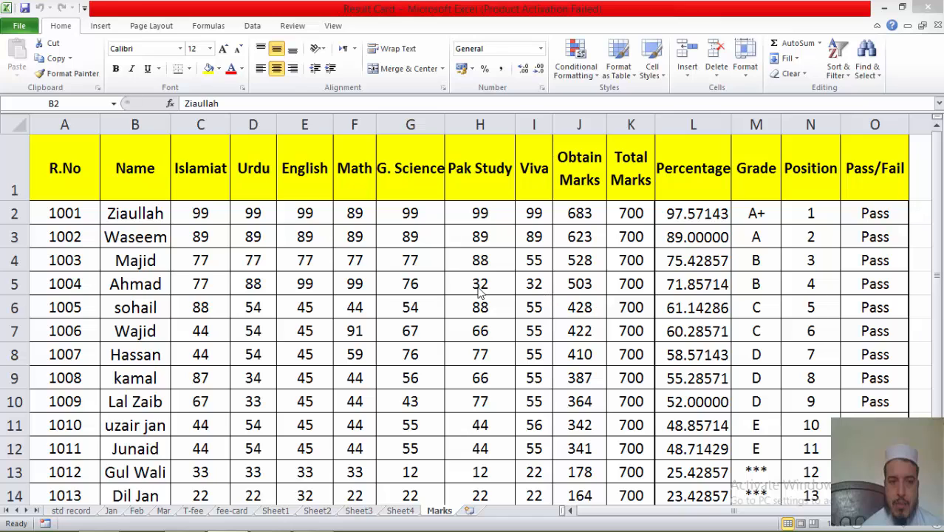
# Close the Result Card workbook with the marks sheet, saving its changes
pyautogui.scroll(-1, 255, 311)
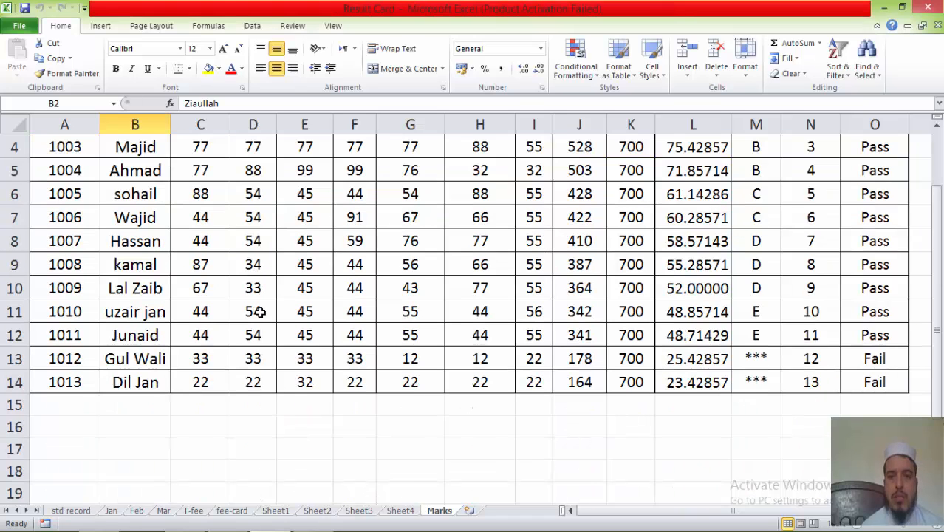
pyautogui.scroll(1, 255, 310)
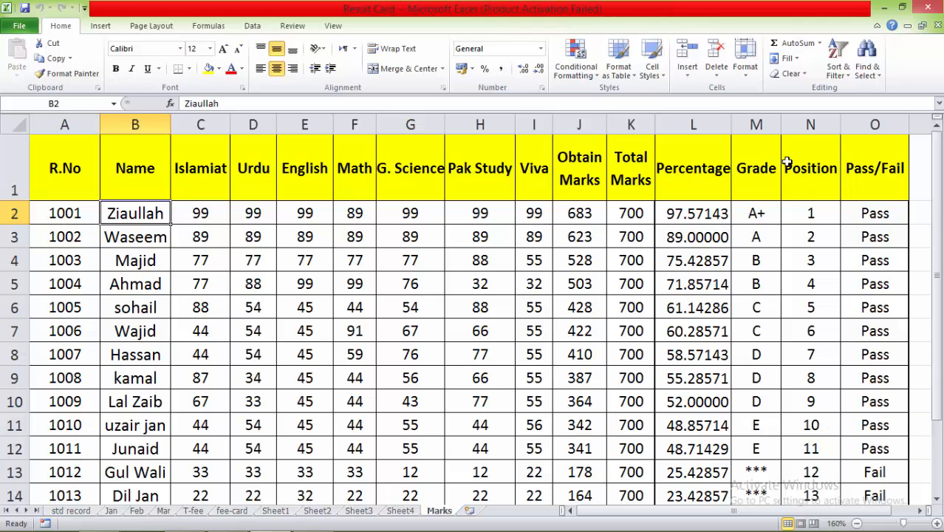
pyautogui.click(929, 8)
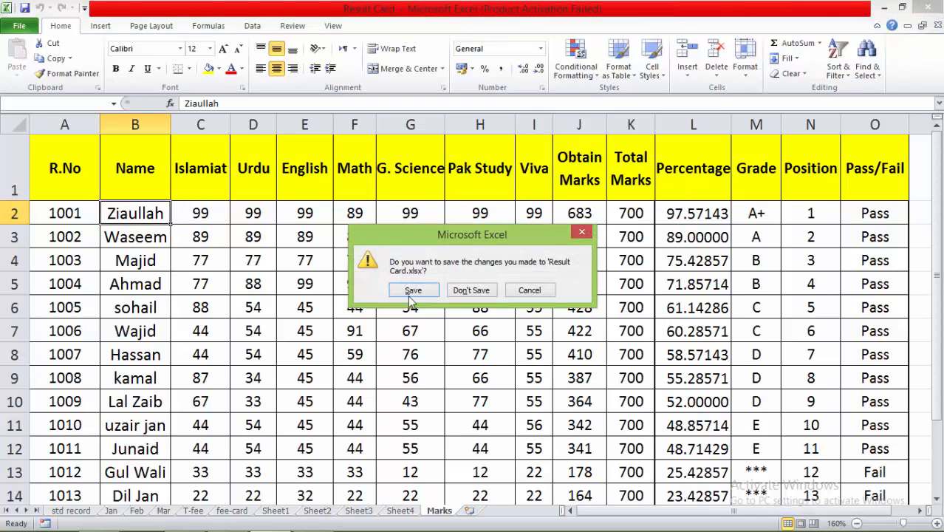
pyautogui.click(413, 290)
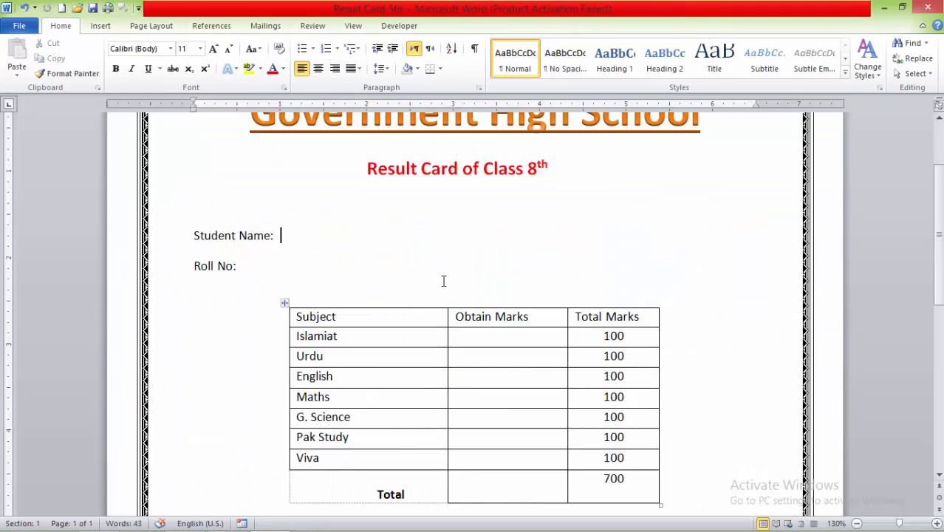
# Switch to Word and examine the Class 8th result card's heading, student details, subject table and the grade, position and status lines
pyautogui.scroll(-3, 444, 281)
pyautogui.scroll(4, 444, 281)
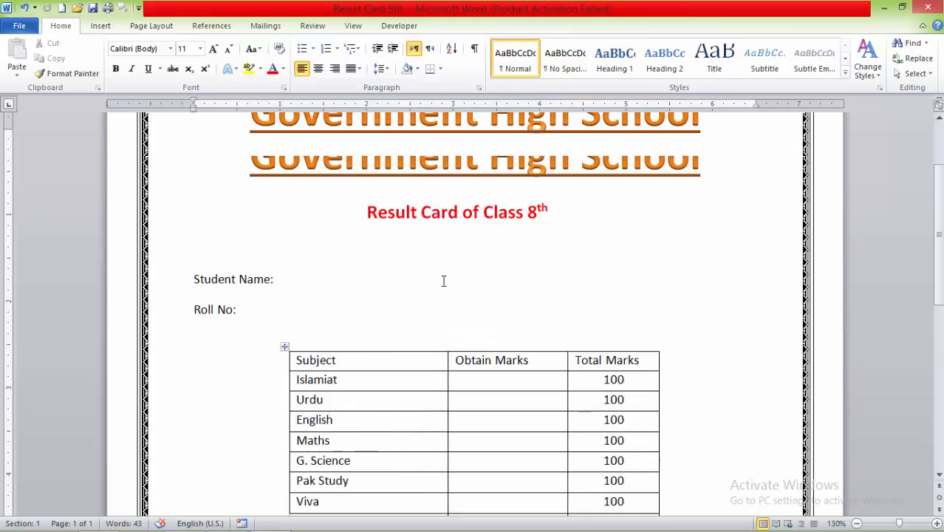
pyautogui.scroll(2, 444, 281)
pyautogui.scroll(-1, 444, 281)
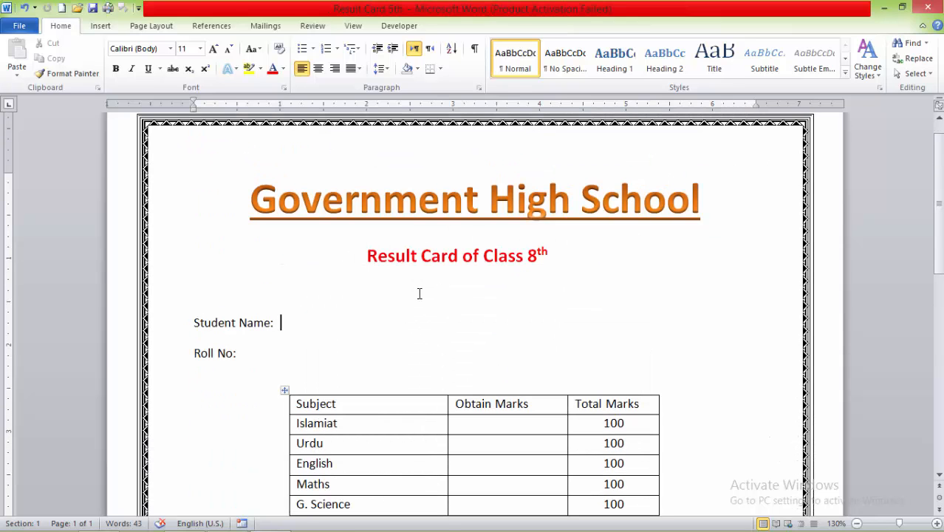
pyautogui.scroll(-2, 465, 291)
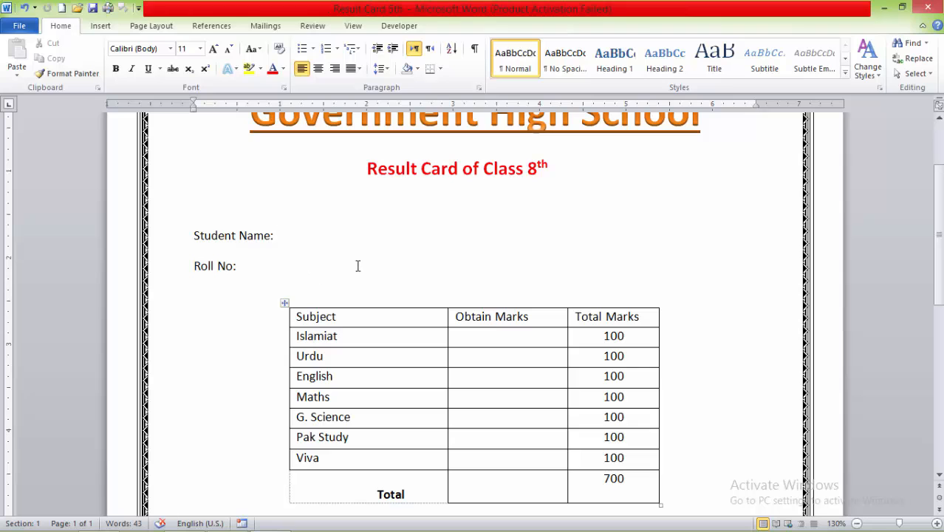
pyautogui.scroll(-1, 356, 277)
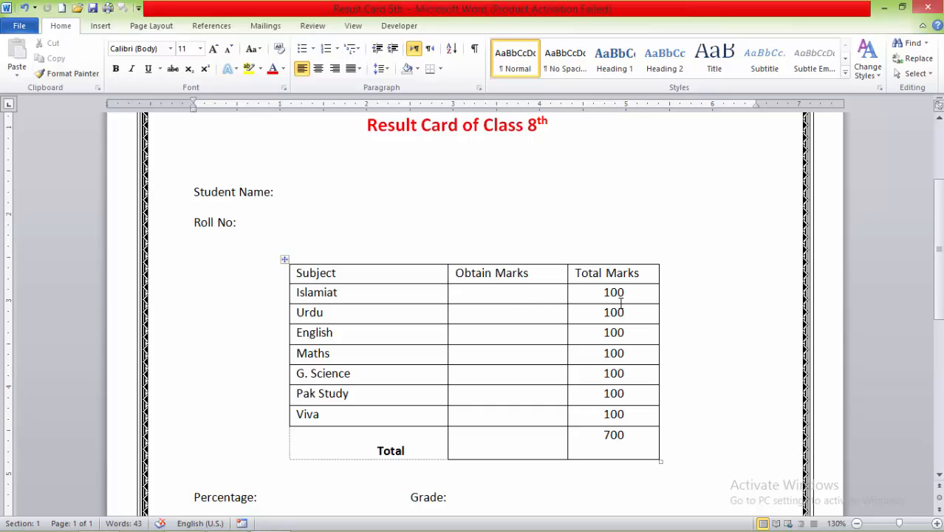
pyautogui.scroll(-3, 351, 436)
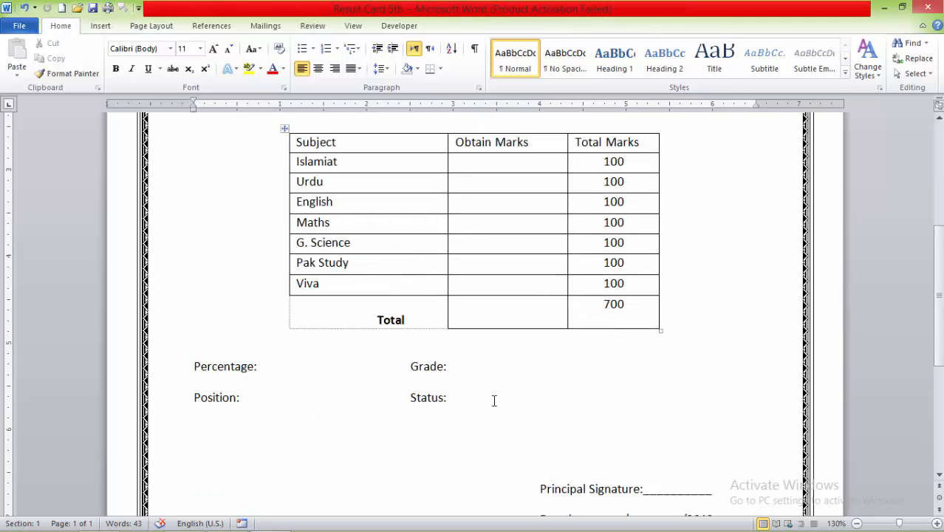
pyautogui.scroll(2, 495, 401)
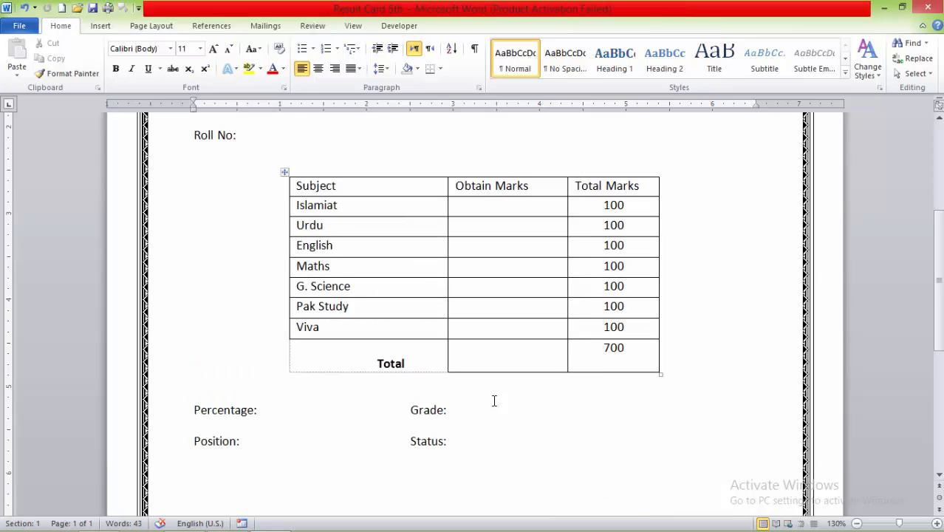
pyautogui.scroll(2, 501, 358)
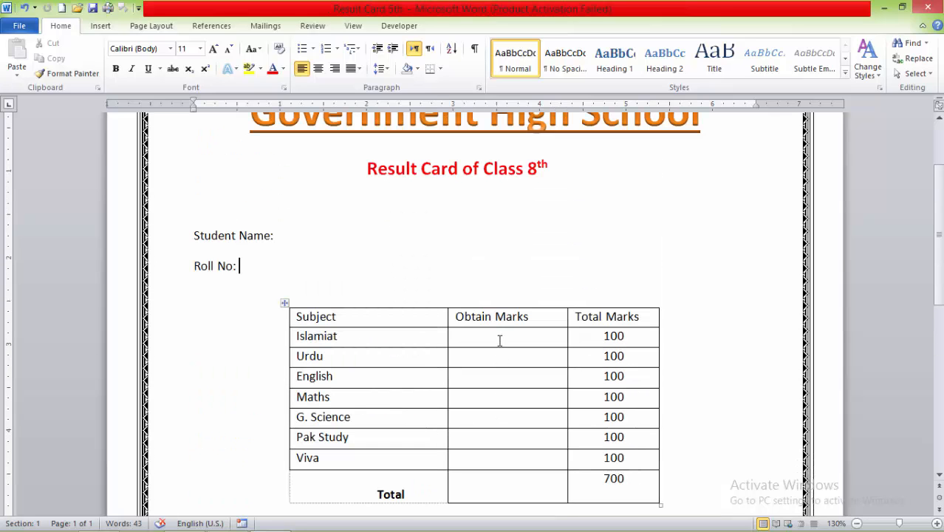
# Place the cursor after Student Name and run the step-by-step mail merge wizard for letters, using the current document, up to recipient selection
pyautogui.click(357, 236)
pyautogui.click(266, 26)
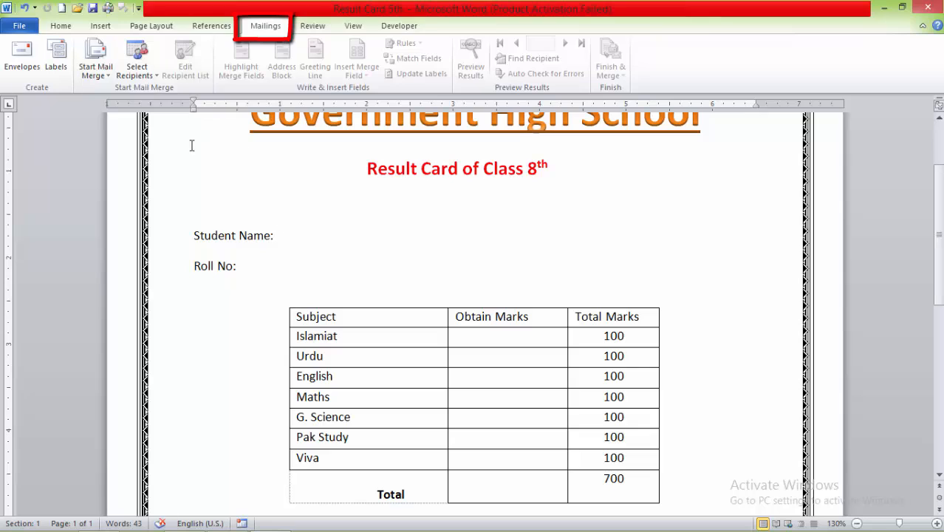
pyautogui.click(109, 75)
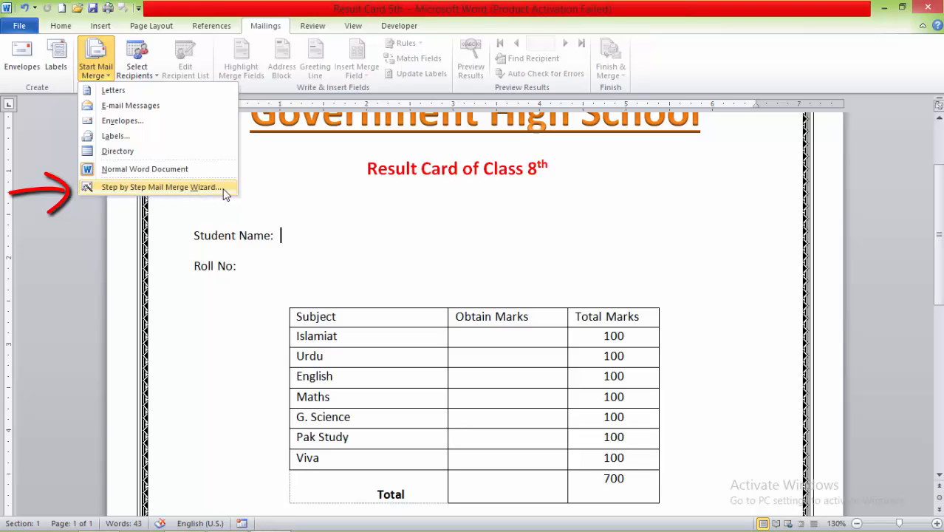
pyautogui.click(159, 187)
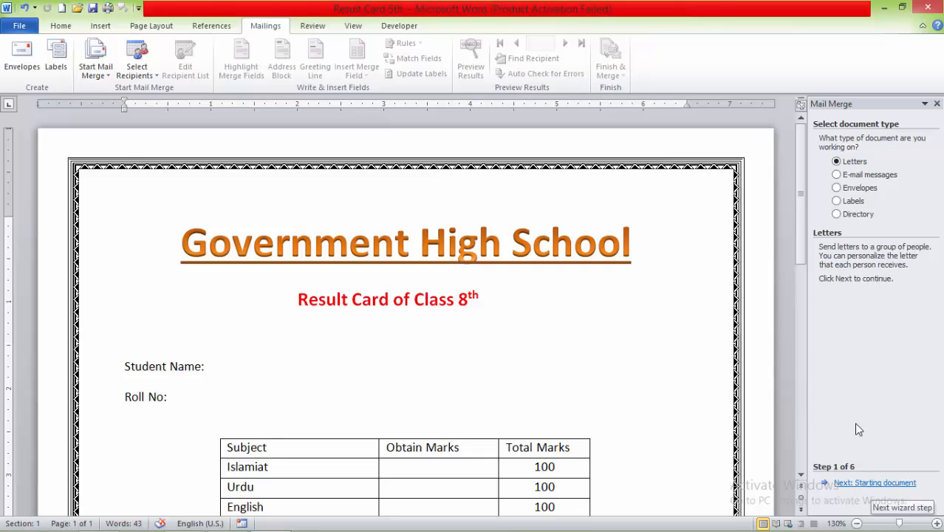
pyautogui.click(865, 484)
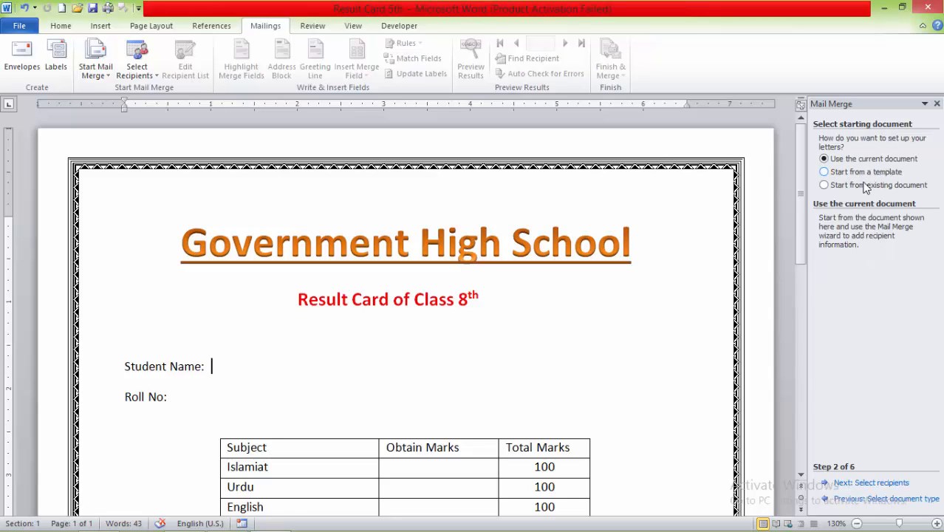
pyautogui.click(861, 485)
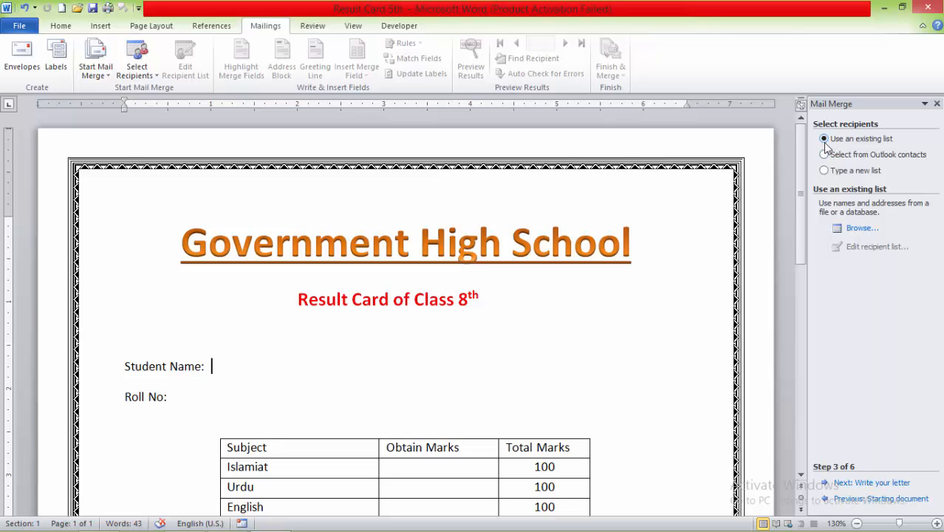
# Use the Result Card Excel workbook on the My-Data (E:) drive as the existing recipient list
pyautogui.click(860, 231)
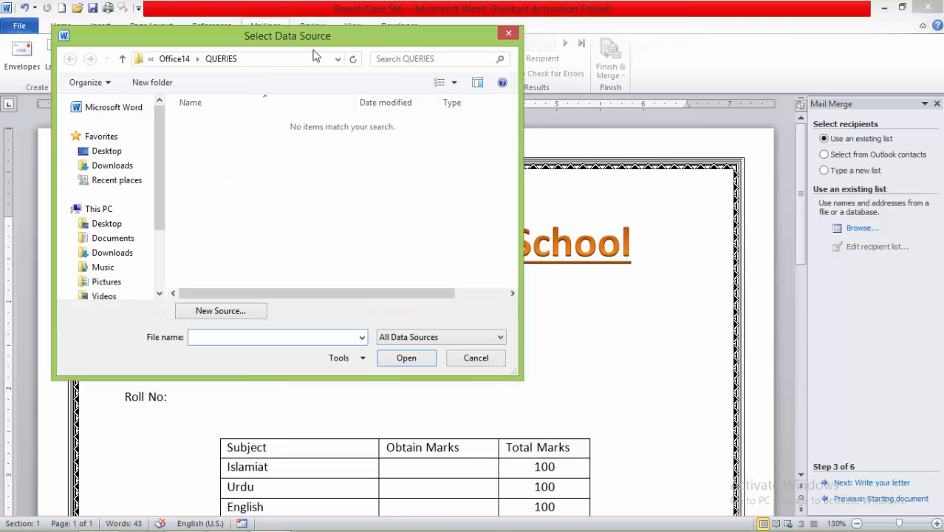
pyautogui.moveTo(306, 41); pyautogui.dragTo(388, 65)
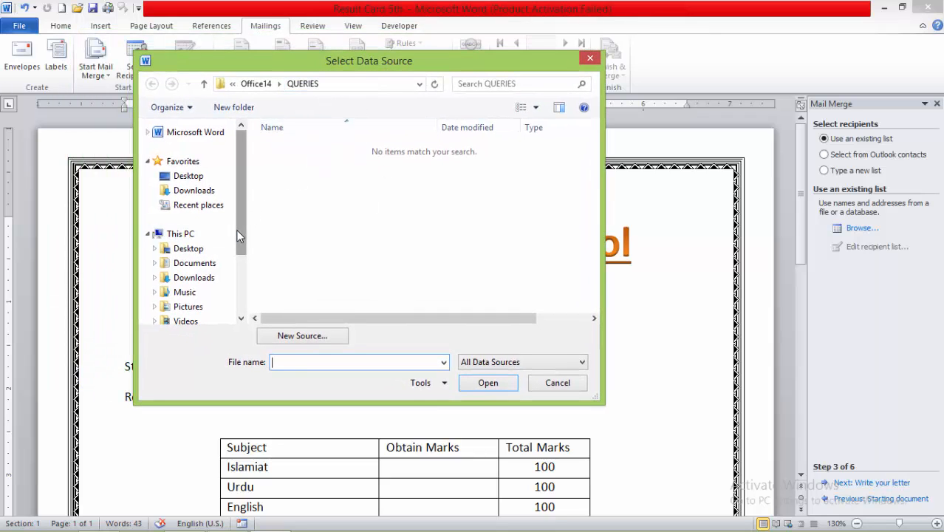
pyautogui.moveTo(237, 230); pyautogui.dragTo(246, 289)
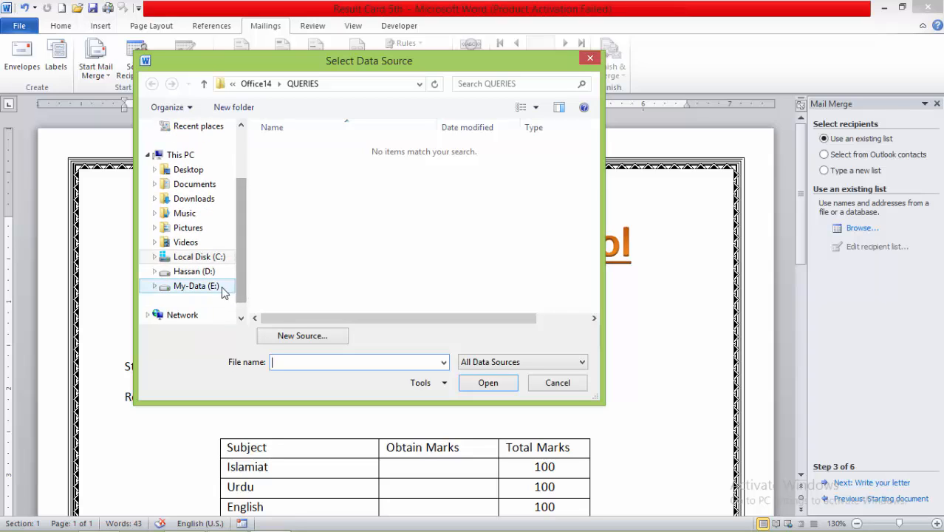
pyautogui.click(209, 288)
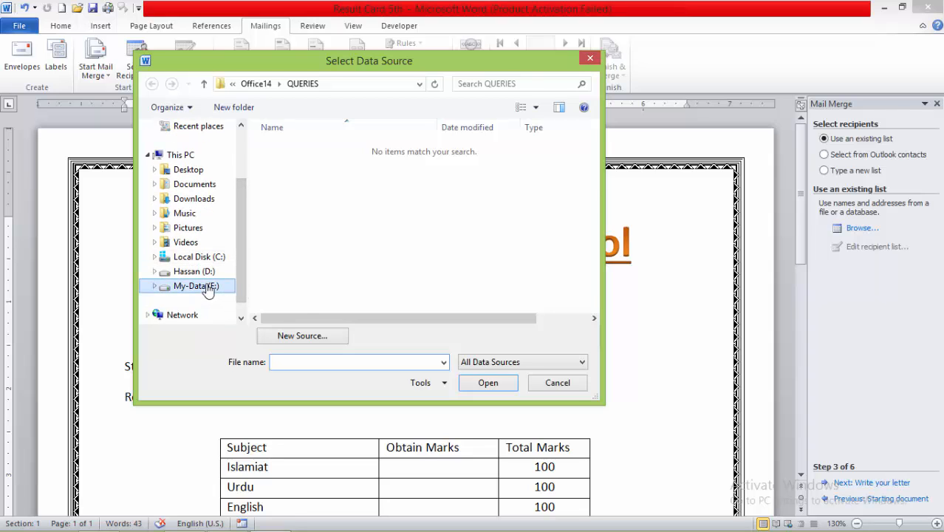
pyautogui.click(311, 279)
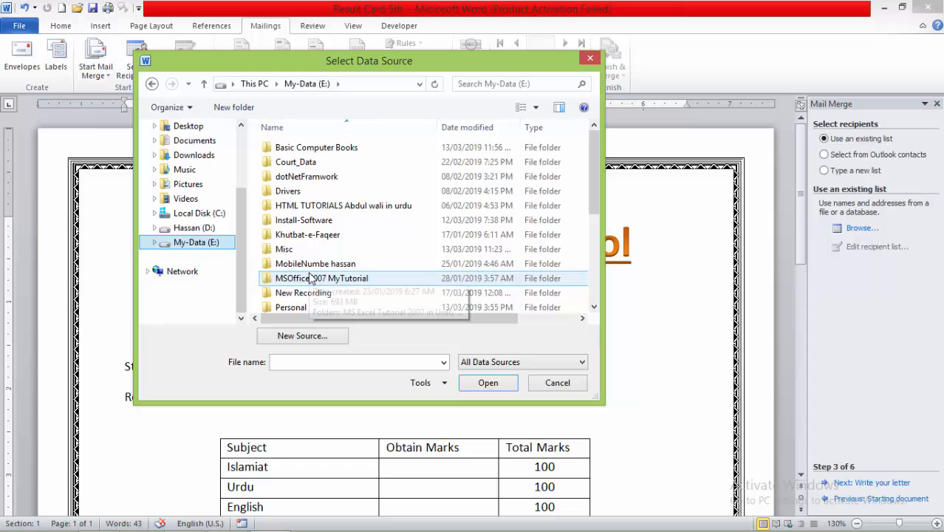
pyautogui.scroll(-3, 304, 275)
pyautogui.scroll(-2, 316, 262)
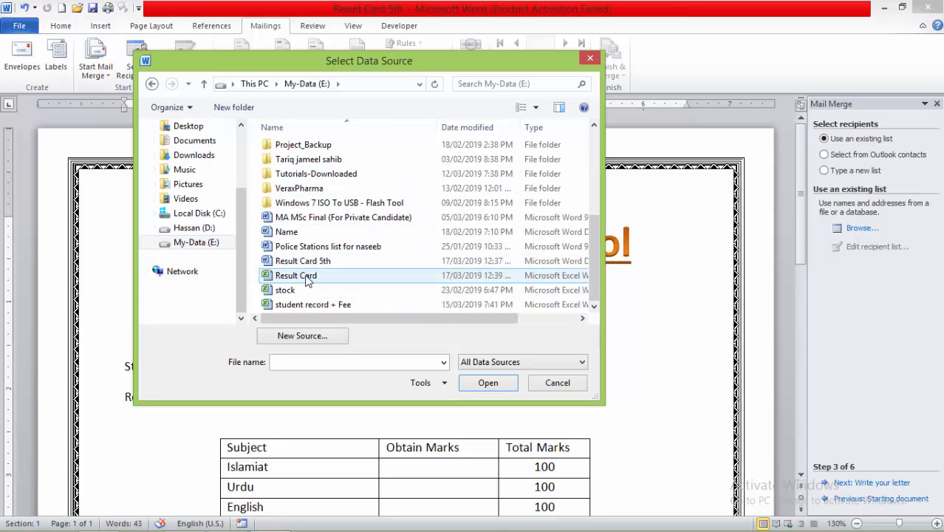
pyautogui.doubleClick(306, 277)
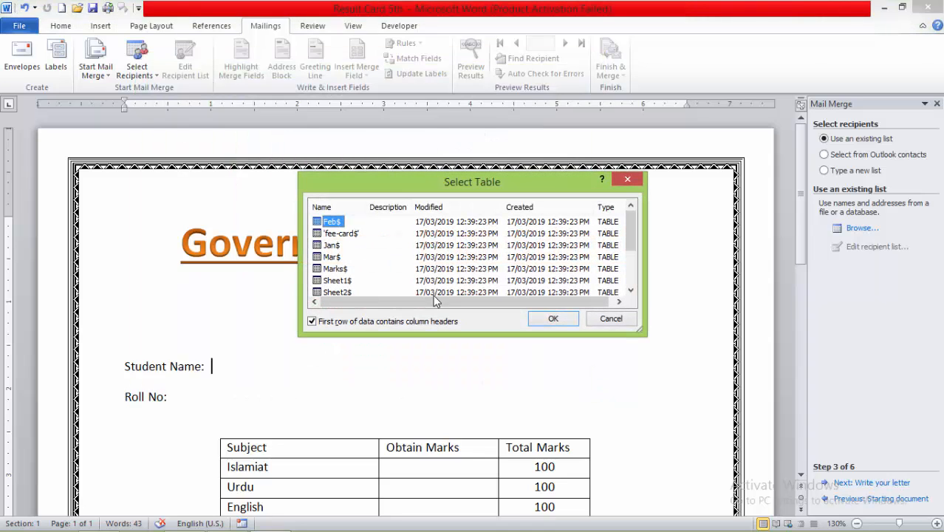
# Select the Marks$ table as the data source and accept the full list of recipients
pyautogui.click(334, 269)
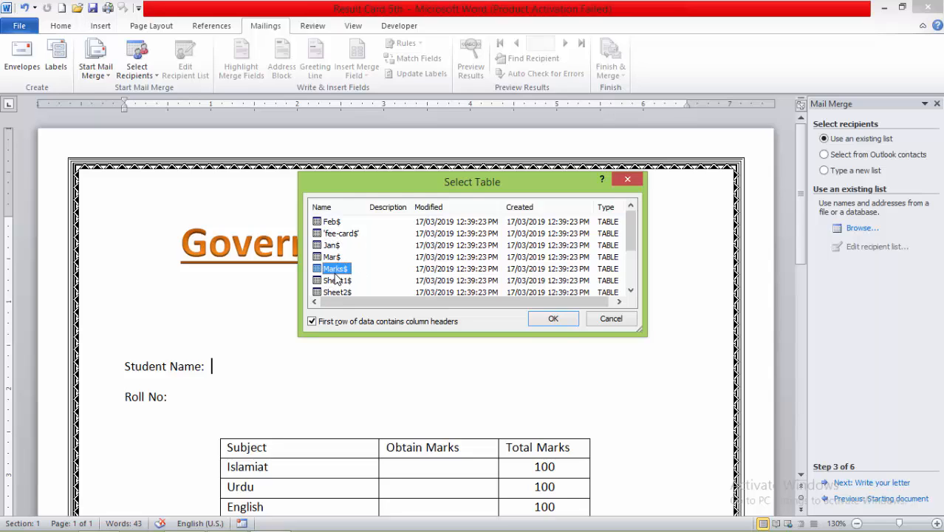
pyautogui.click(555, 319)
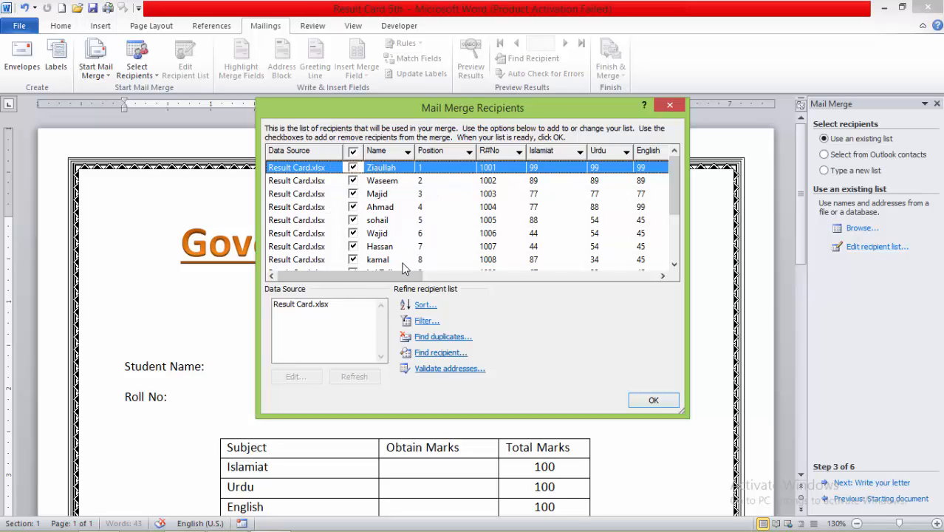
pyautogui.click(654, 402)
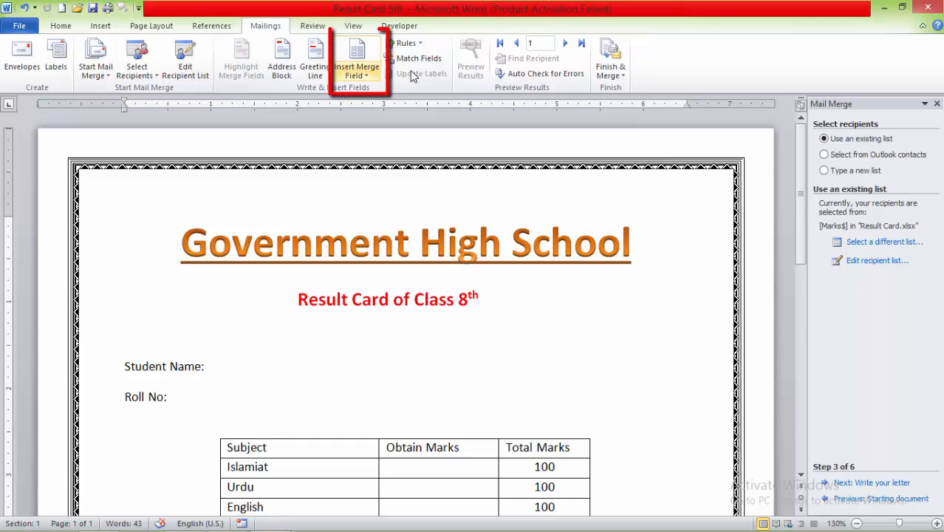
# Open the list of merge fields available for the Student Name line
pyautogui.click(374, 81)
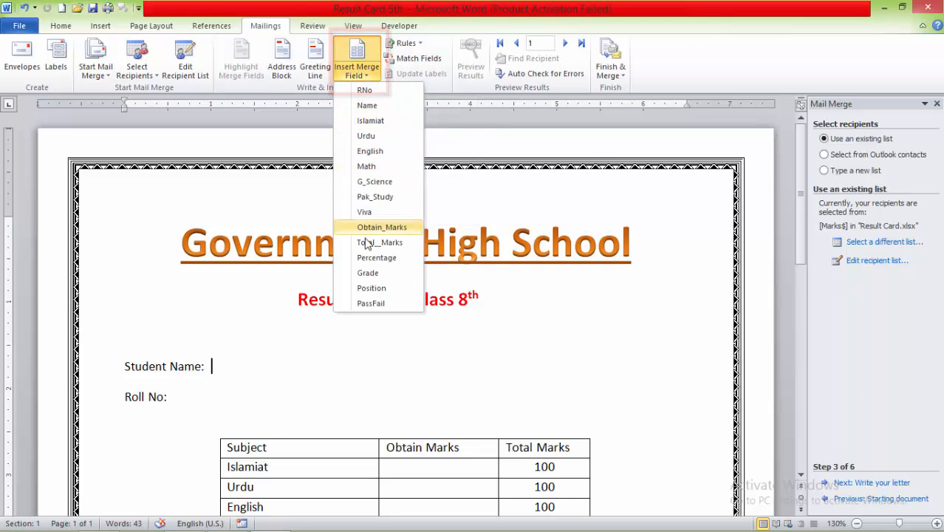